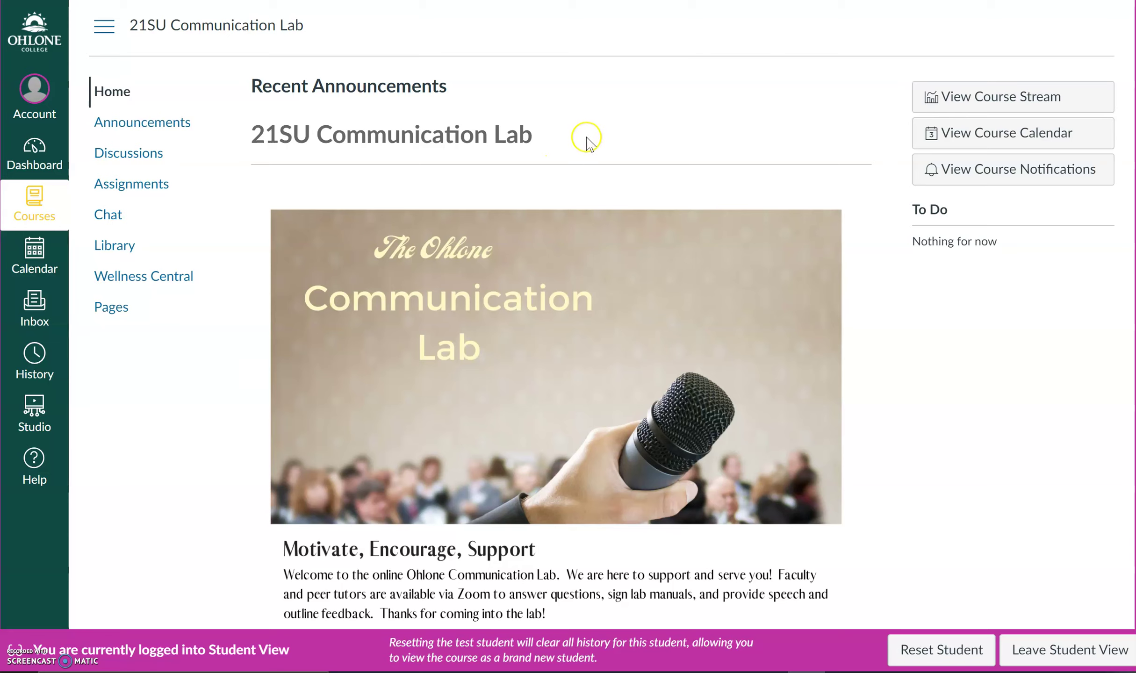
Open the 21SU Communication Lab Assignments list and scroll down to Narrowing Your Topic: pg. 5
{"action": "left_click_drag", "start_coordinate": [583, 137], "coordinate": [323, 134]}
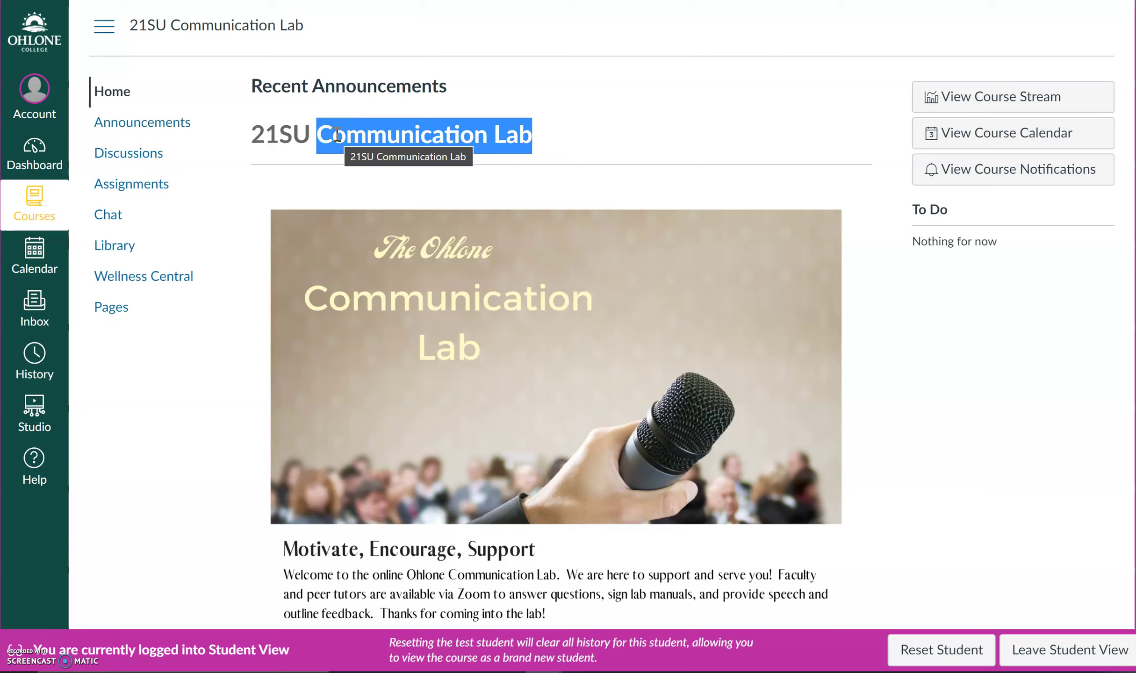
{"action": "left_click", "coordinate": [186, 461]}
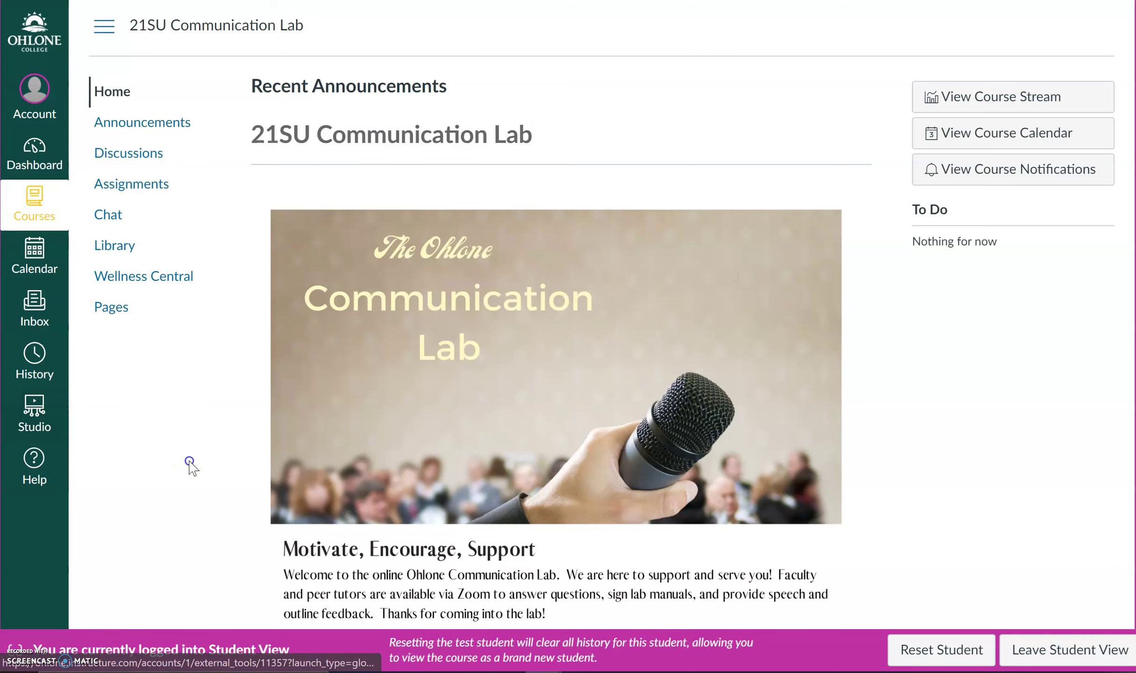
{"action": "left_click", "coordinate": [156, 186]}
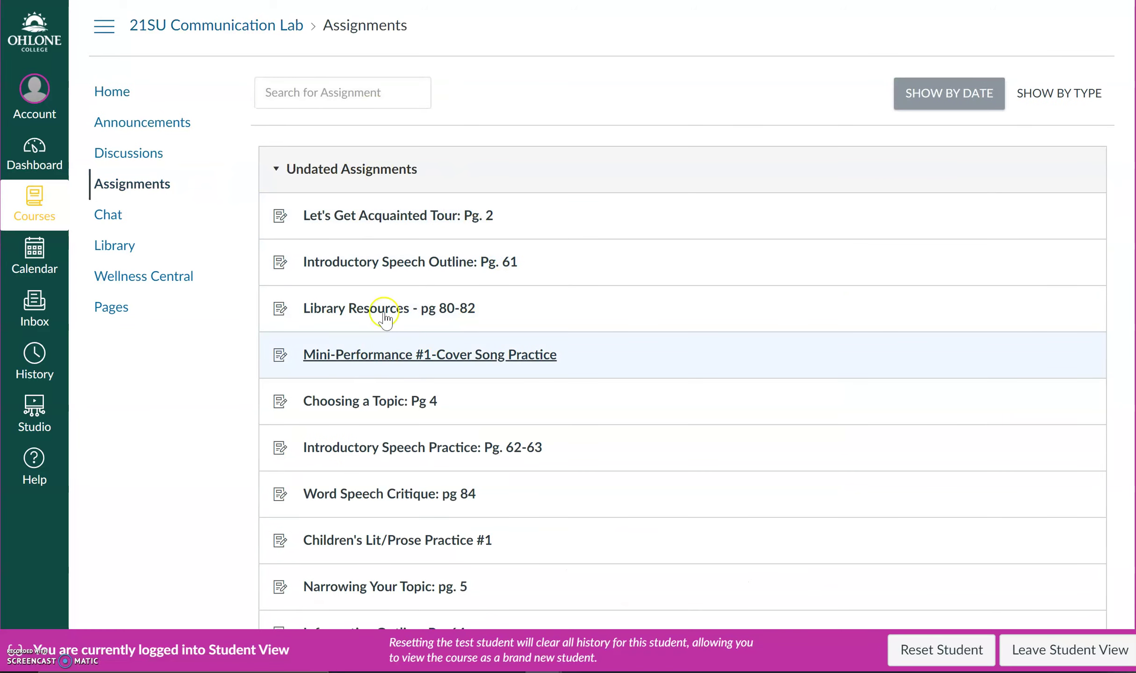
{"action": "scroll", "coordinate": [395, 346], "scroll_direction": "down", "scroll_amount": 10}
{"action": "scroll", "coordinate": [478, 479], "scroll_direction": "down", "scroll_amount": 10}
{"action": "scroll", "coordinate": [446, 309], "scroll_direction": "up", "scroll_amount": 5}
{"action": "scroll", "coordinate": [443, 308], "scroll_direction": "up", "scroll_amount": 15}
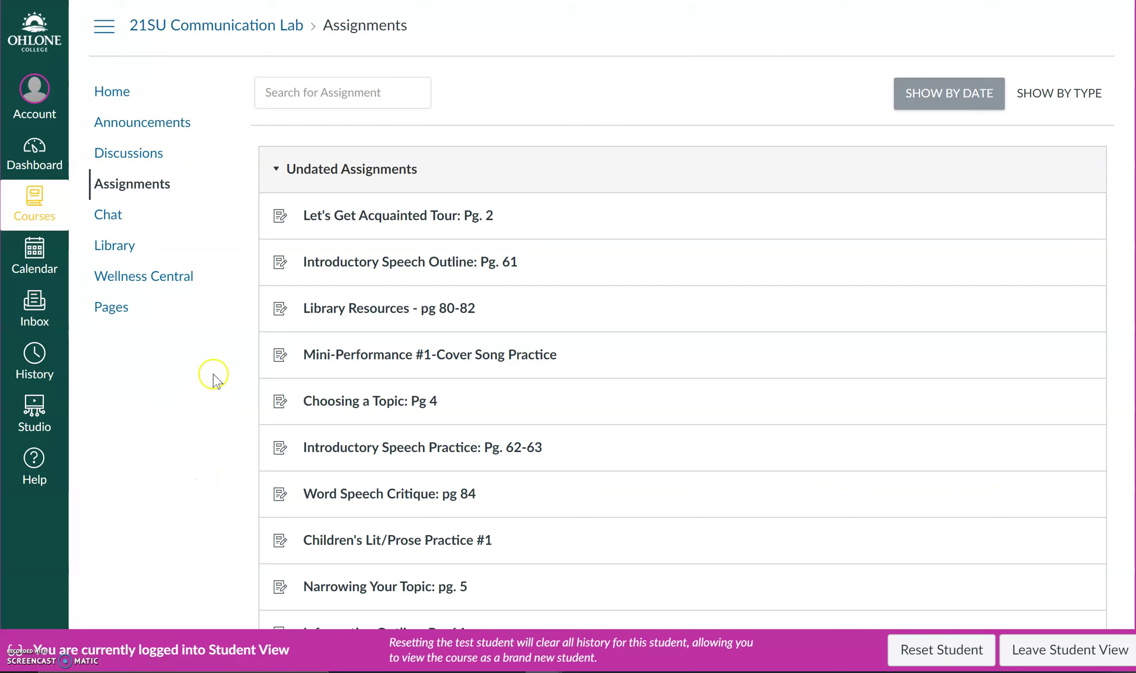
{"action": "scroll", "coordinate": [188, 424], "scroll_direction": "down", "scroll_amount": 2}
{"action": "scroll", "coordinate": [188, 423], "scroll_direction": "down", "scroll_amount": 5}
{"action": "scroll", "coordinate": [206, 260], "scroll_direction": "down", "scroll_amount": 4}
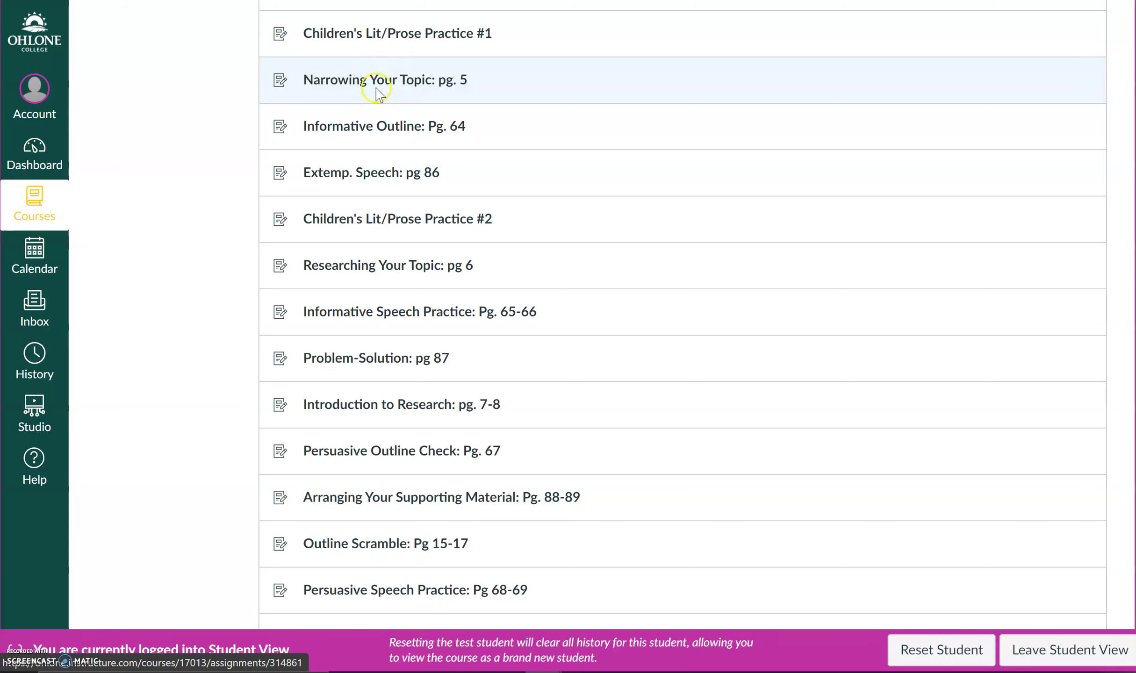
Start the Narrowing Your Topic: pg. 5 submission and attach the Page 5.jpg photo as the file upload
{"action": "left_click", "coordinate": [421, 80]}
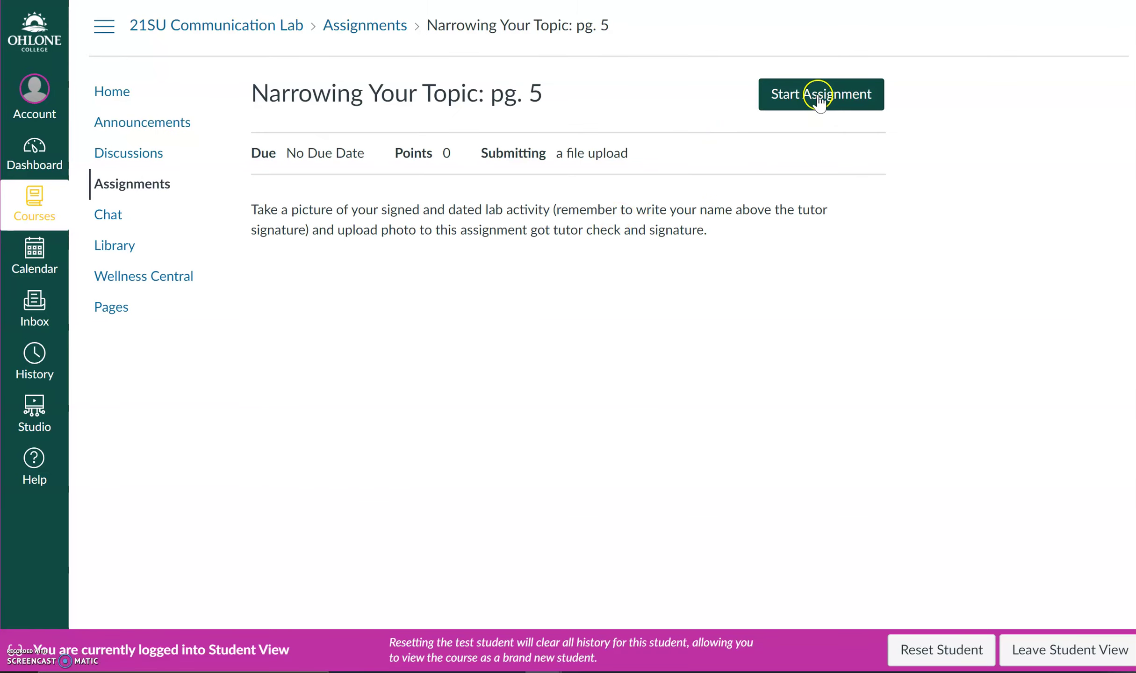
{"action": "left_click", "coordinate": [816, 96]}
{"action": "left_click", "coordinate": [364, 372]}
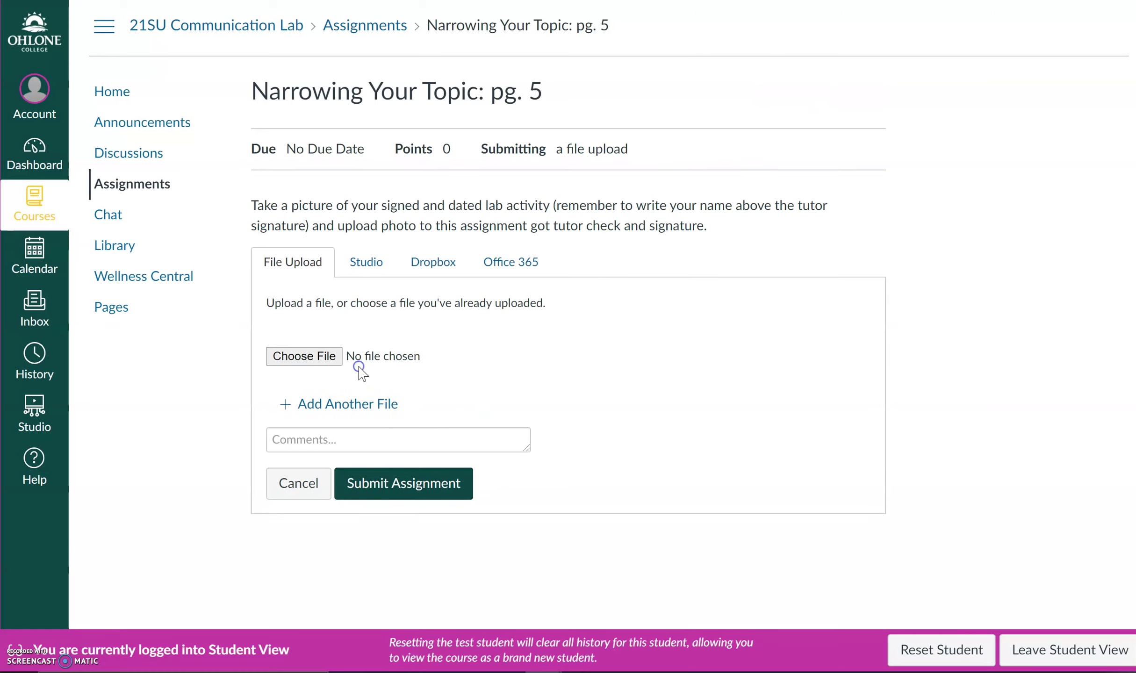
{"action": "left_click", "coordinate": [322, 361]}
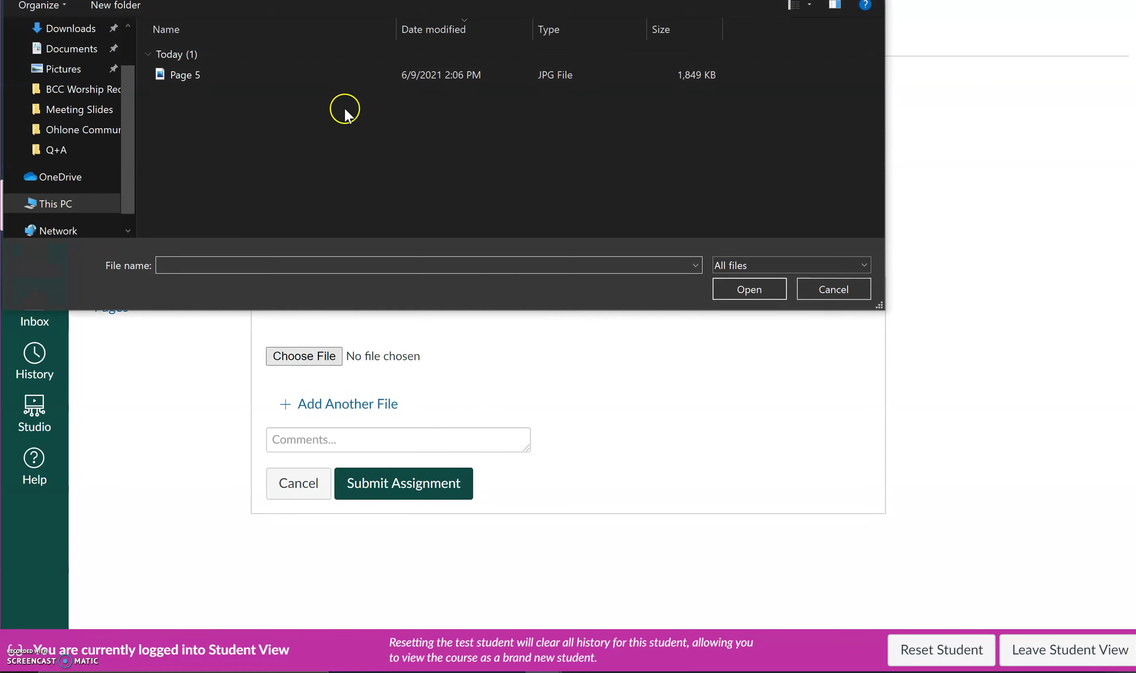
{"action": "double_click", "coordinate": [339, 77]}
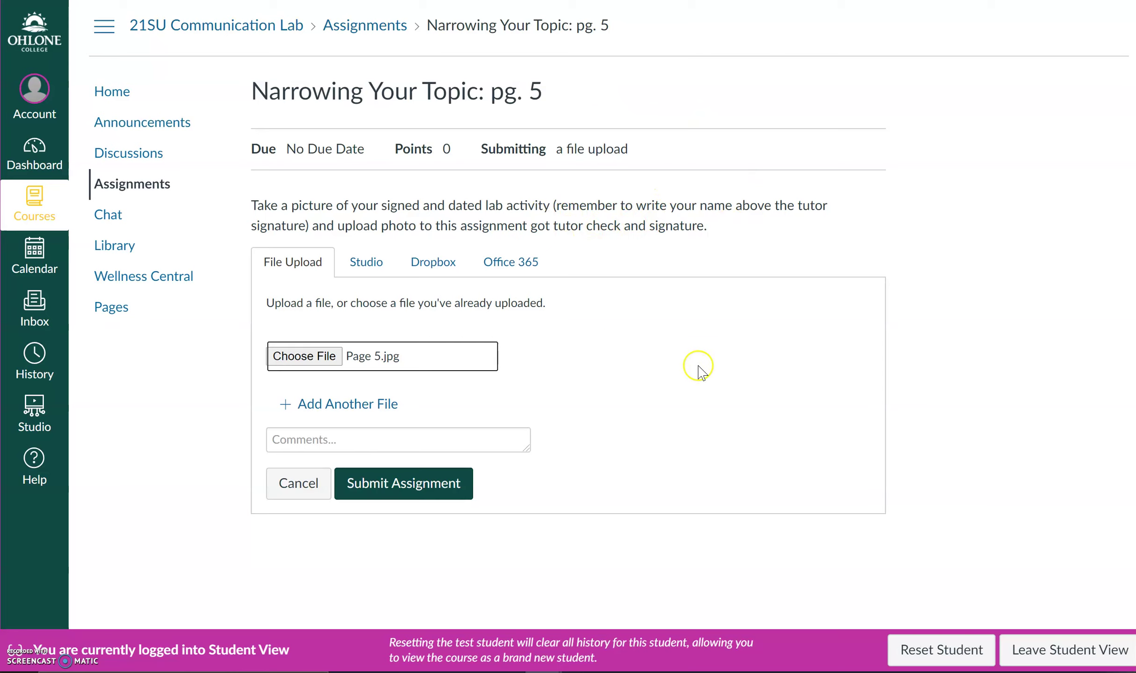
{"action": "left_click", "coordinate": [767, 421]}
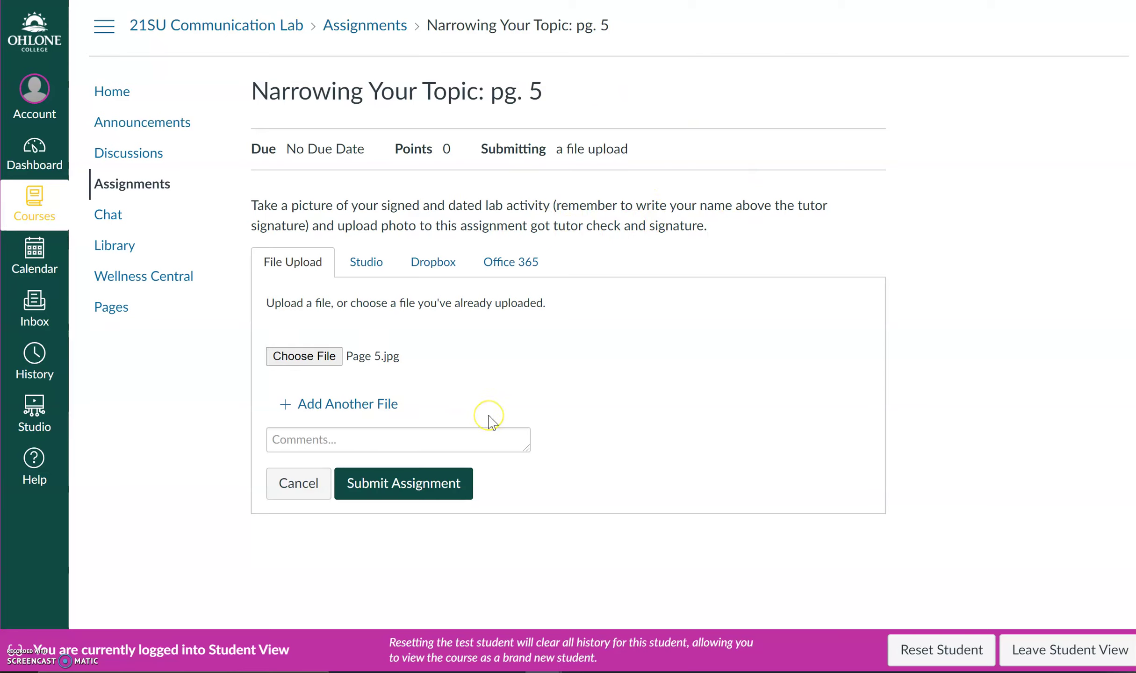
{"action": "left_click", "coordinate": [472, 443]}
{"action": "type", "text": "AVOID: HEIC  SUGGESTED: doc, docx, JPG, JPEG, or PDF"}
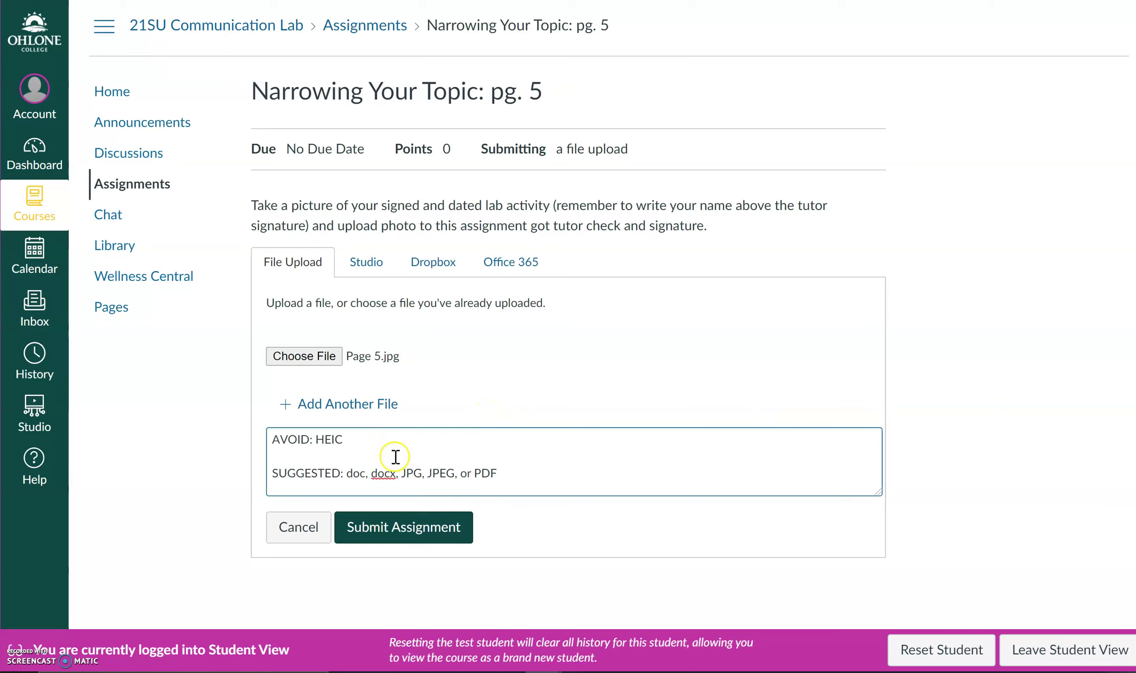
{"action": "left_click", "coordinate": [351, 440]}
{"action": "left_click_drag", "start_coordinate": [351, 440], "coordinate": [328, 442]}
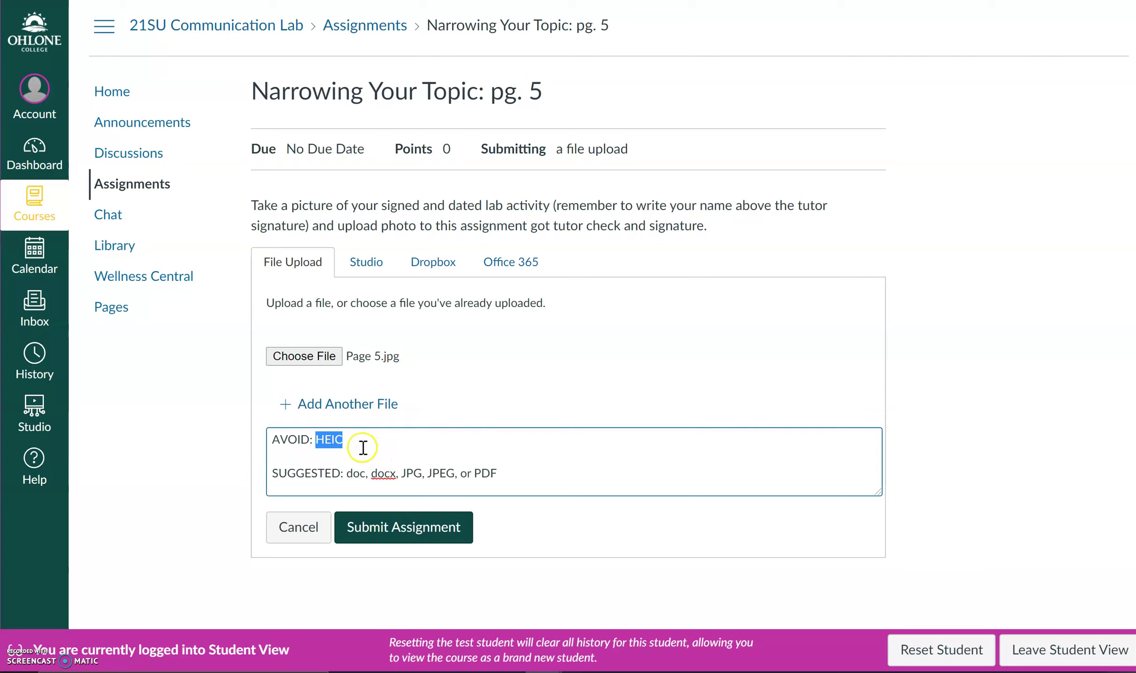
{"action": "left_click", "coordinate": [353, 456]}
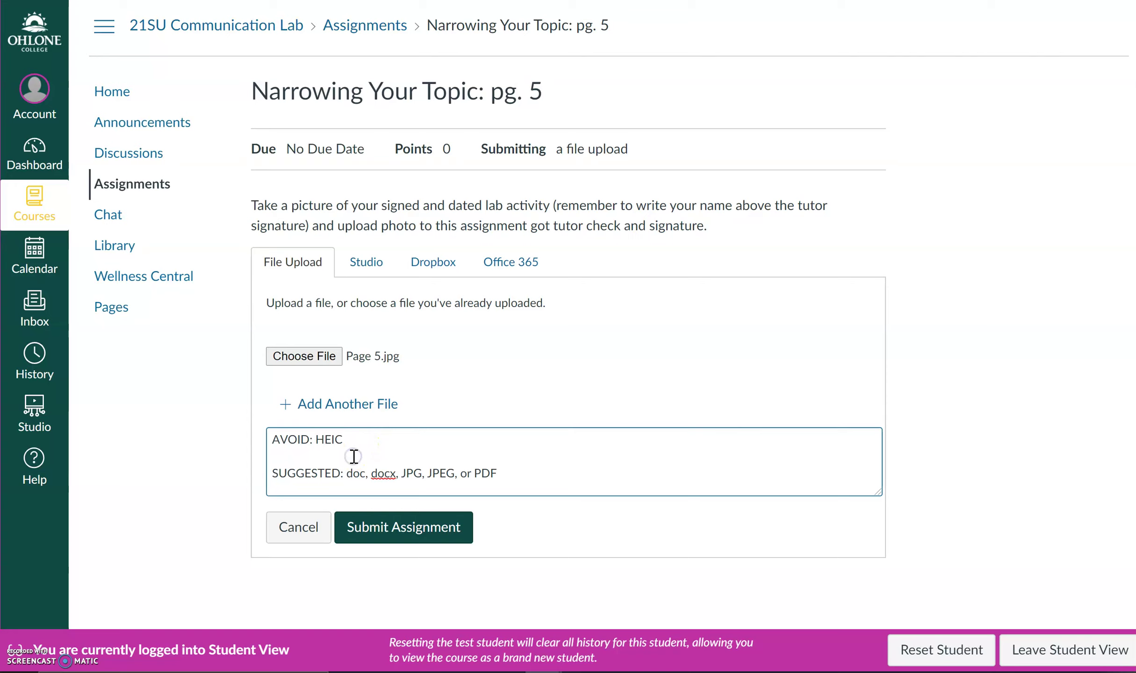
{"action": "left_click_drag", "start_coordinate": [345, 439], "coordinate": [316, 440]}
{"action": "left_click", "coordinate": [385, 439]}
{"action": "left_click_drag", "start_coordinate": [522, 465], "coordinate": [350, 480]}
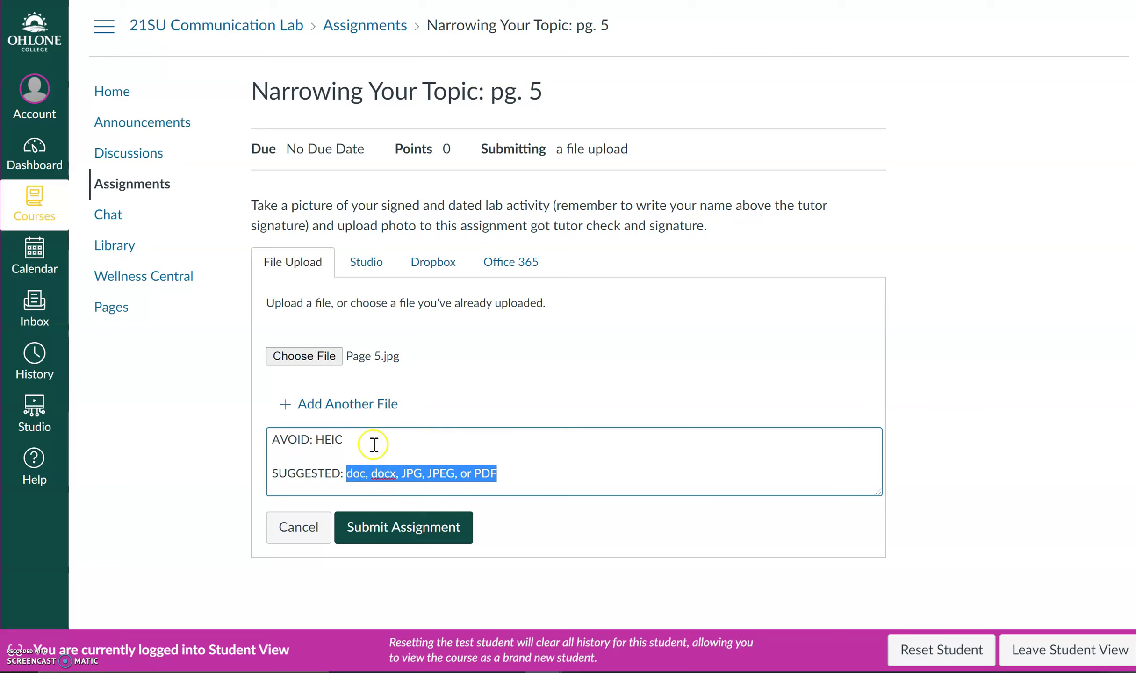
{"action": "left_click", "coordinate": [405, 472]}
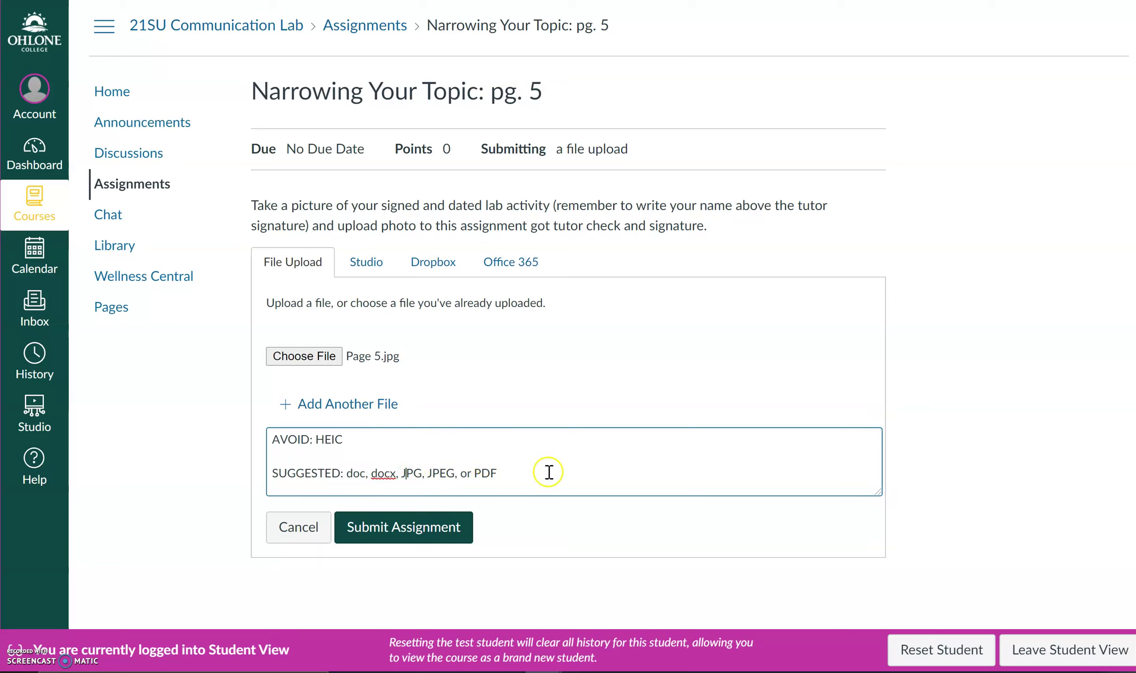
{"action": "left_click_drag", "start_coordinate": [497, 473], "coordinate": [353, 475]}
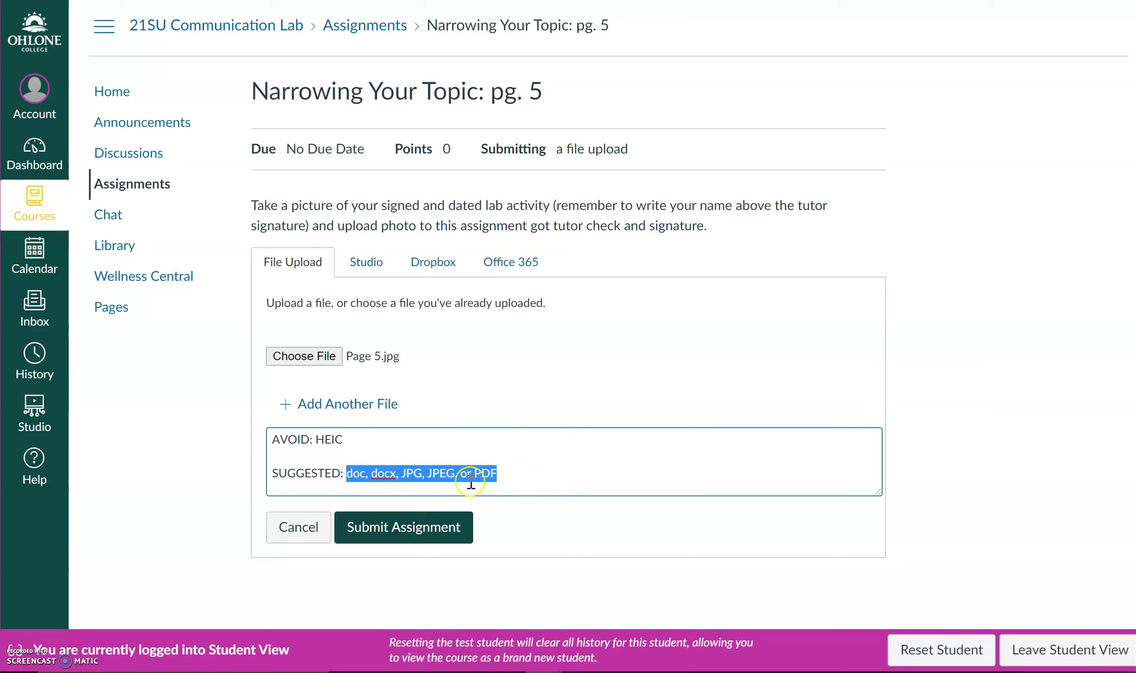
{"action": "left_click_drag", "start_coordinate": [604, 473], "coordinate": [264, 444]}
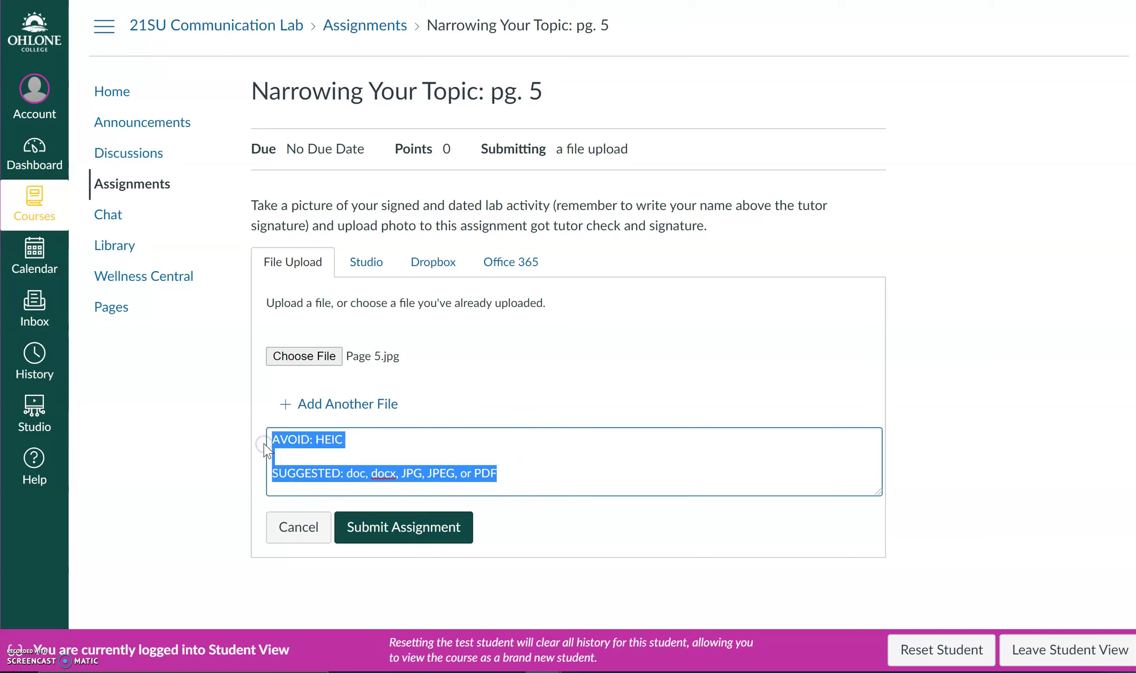
{"action": "key", "text": "BackSpace"}
Submit Page 5.jpg for Narrowing Your Topic: pg. 5 without a comment
{"action": "left_click", "coordinate": [430, 519]}
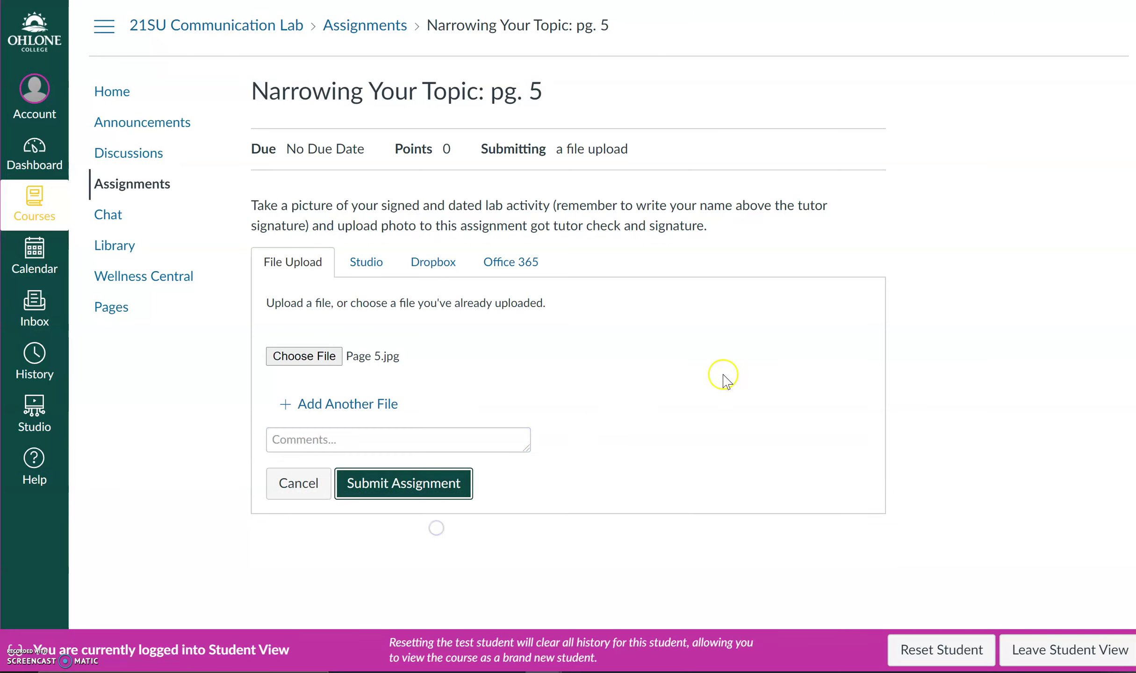
{"action": "left_click", "coordinate": [467, 479]}
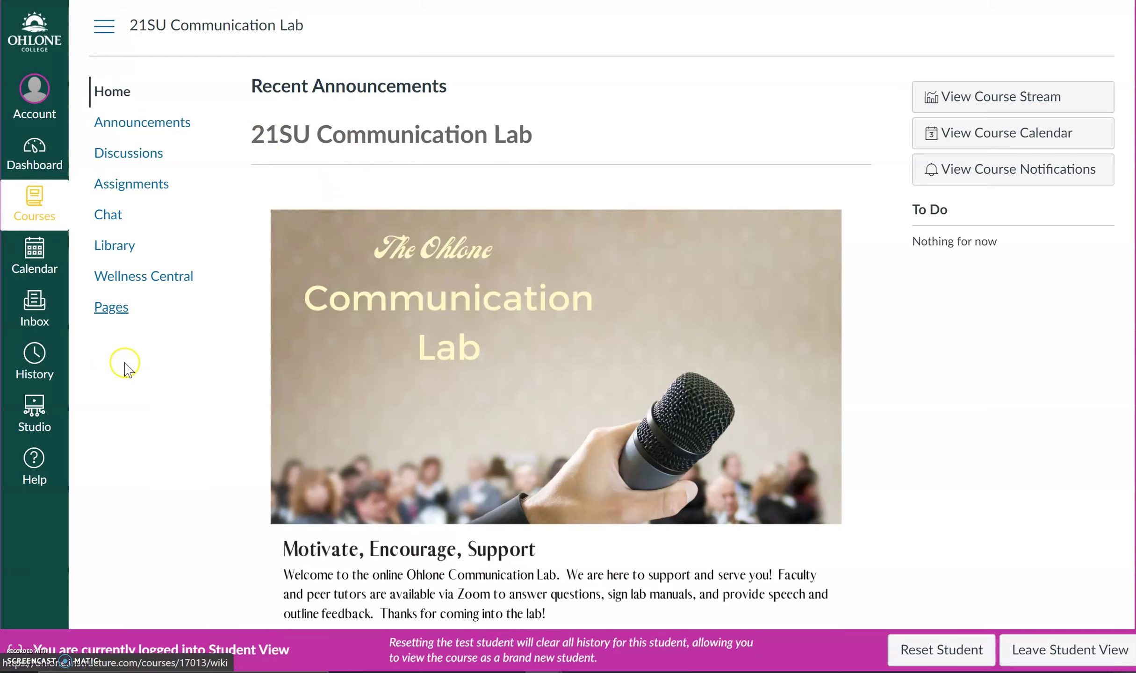
Open the Start Here welcome page from the course home and scroll to the Daily Zoom Links
{"action": "scroll", "coordinate": [127, 401], "scroll_direction": "down", "scroll_amount": 2}
{"action": "scroll", "coordinate": [127, 401], "scroll_direction": "up", "scroll_amount": 2}
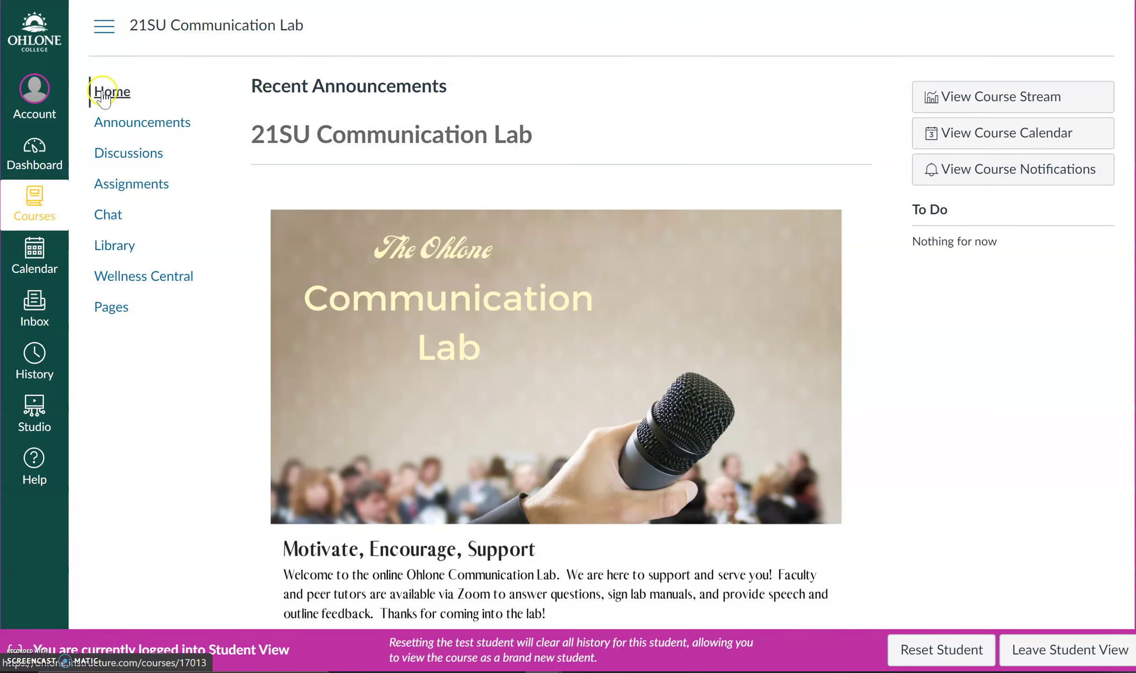
{"action": "scroll", "coordinate": [246, 185], "scroll_direction": "down", "scroll_amount": 10}
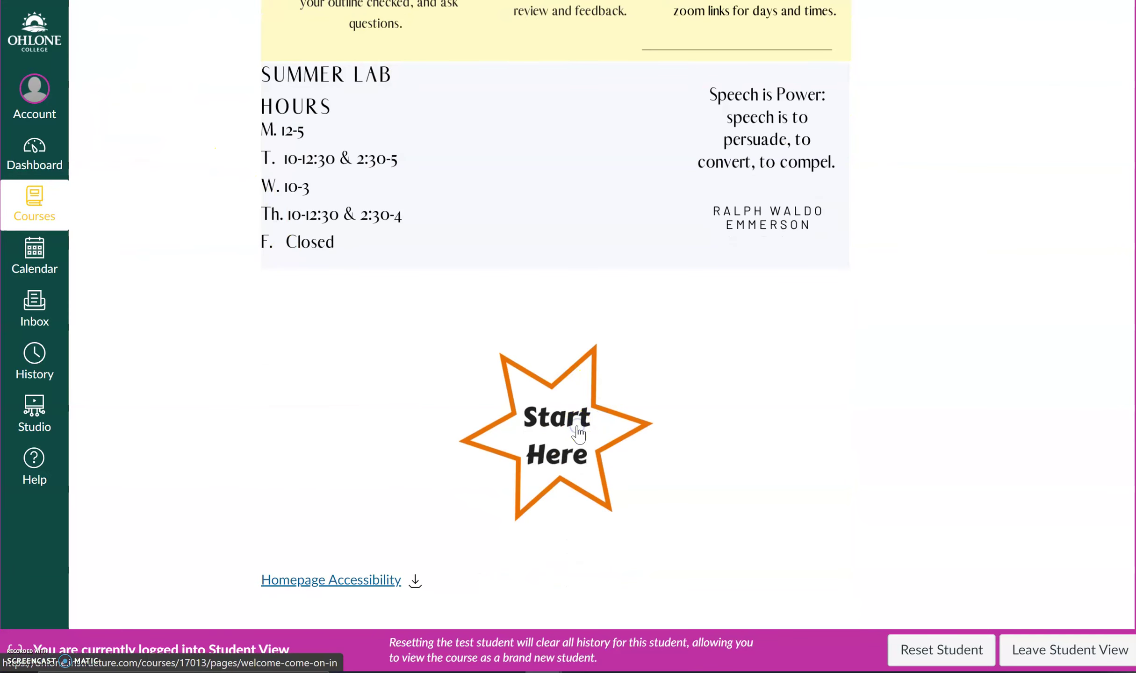
{"action": "left_click", "coordinate": [579, 433]}
{"action": "scroll", "coordinate": [556, 397], "scroll_direction": "down", "scroll_amount": 5}
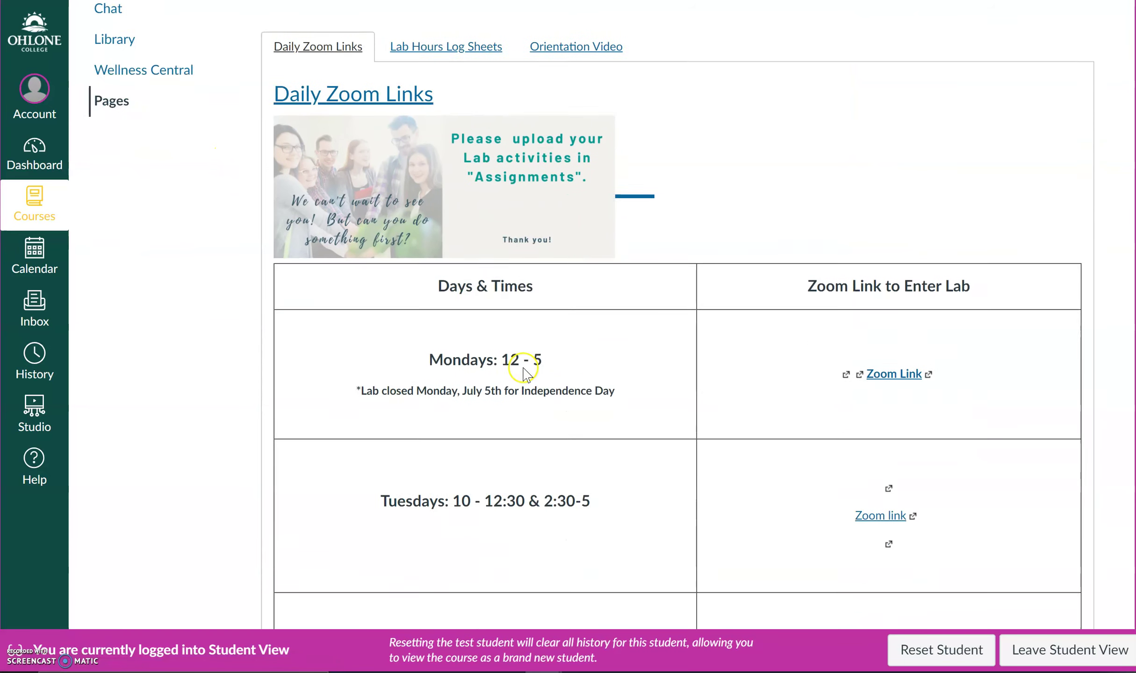
{"action": "scroll", "coordinate": [558, 372], "scroll_direction": "down", "scroll_amount": 3}
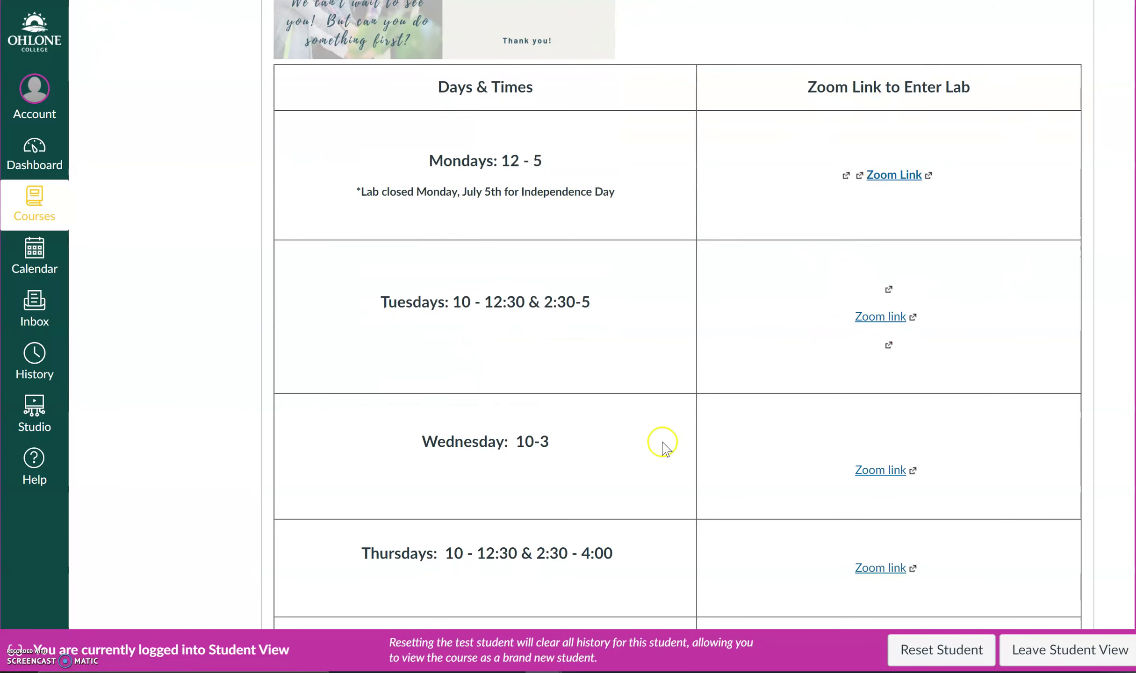
{"action": "scroll", "coordinate": [775, 275], "scroll_direction": "down", "scroll_amount": 2}
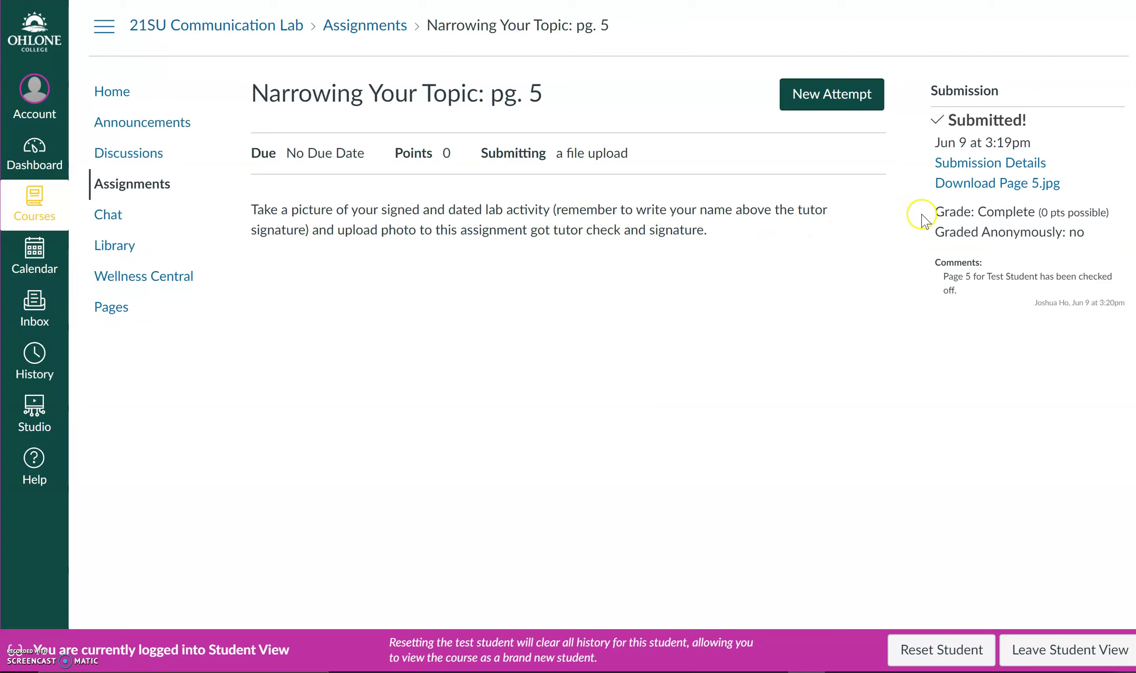
{"action": "left_click_drag", "start_coordinate": [930, 214], "coordinate": [1115, 206]}
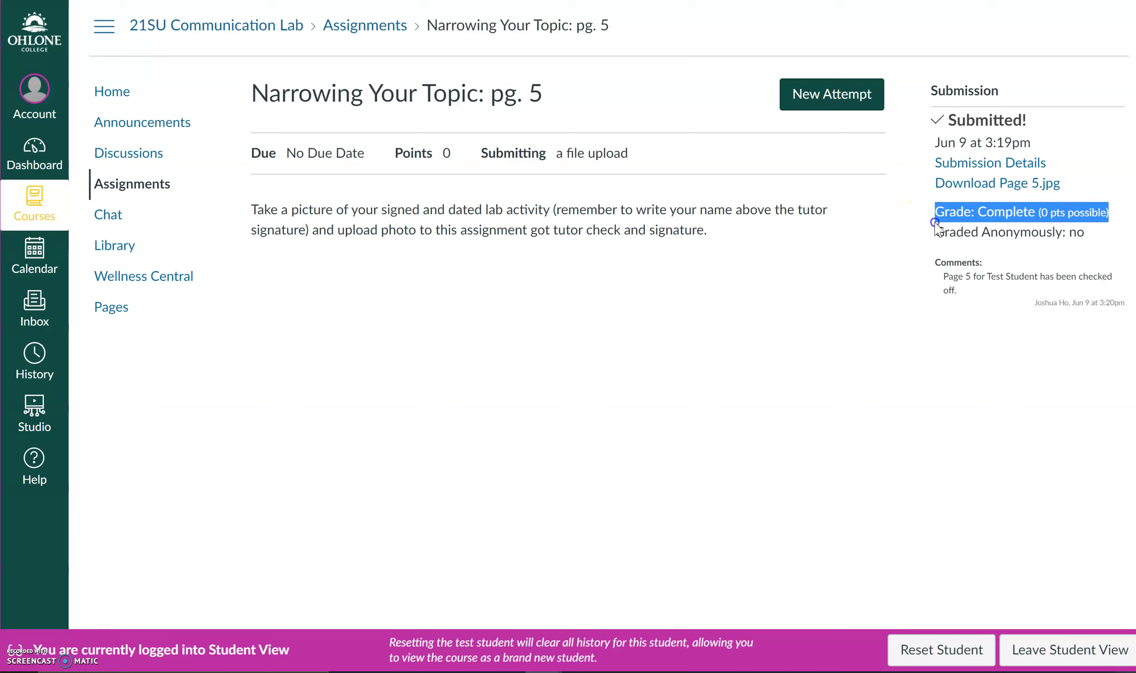
{"action": "left_click_drag", "start_coordinate": [935, 279], "coordinate": [1132, 314]}
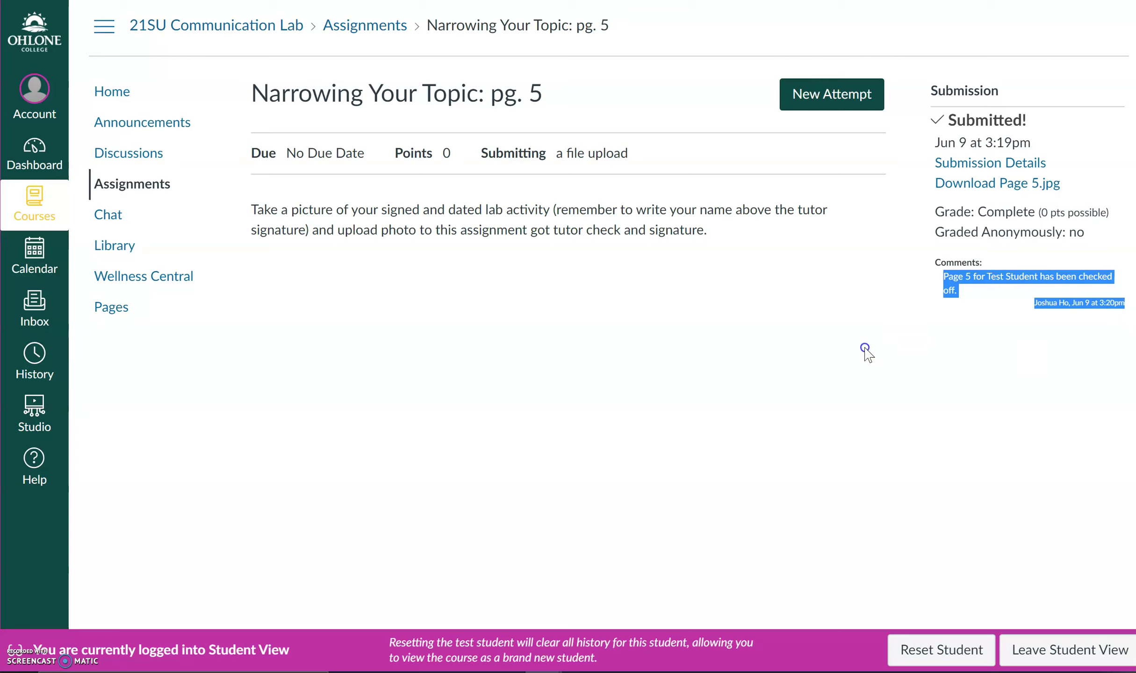
{"action": "left_click", "coordinate": [916, 360]}
{"action": "left_click_drag", "start_coordinate": [930, 211], "coordinate": [1121, 311]}
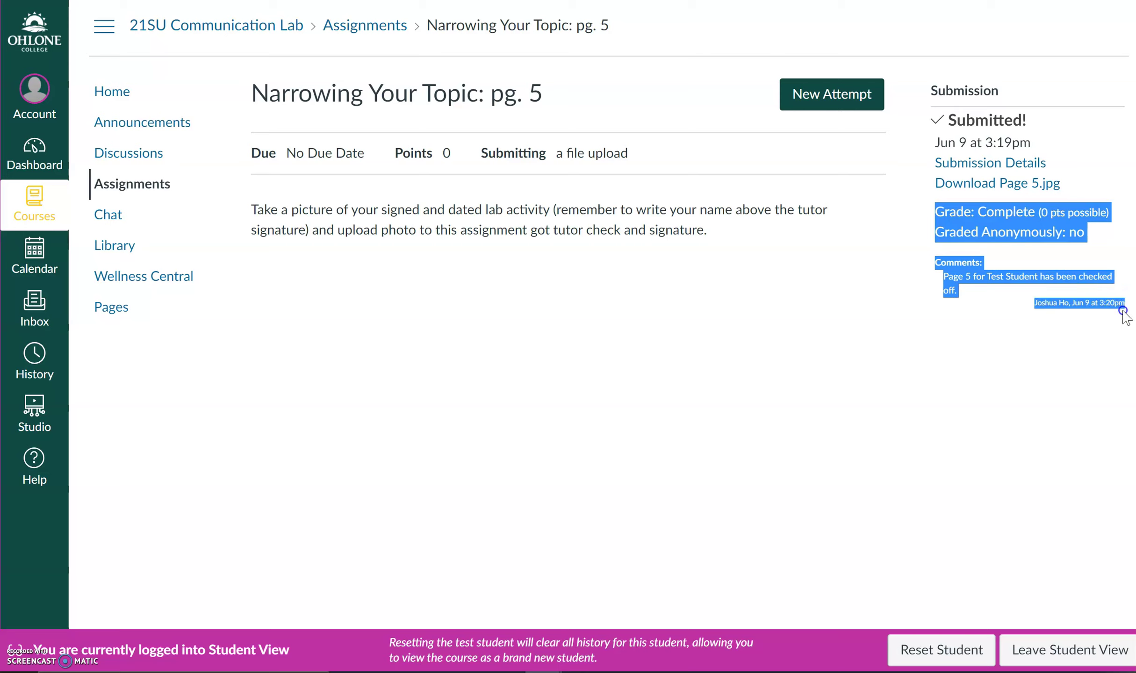
{"action": "left_click", "coordinate": [696, 321]}
{"action": "left_click", "coordinate": [687, 322]}
{"action": "left_click", "coordinate": [399, 308]}
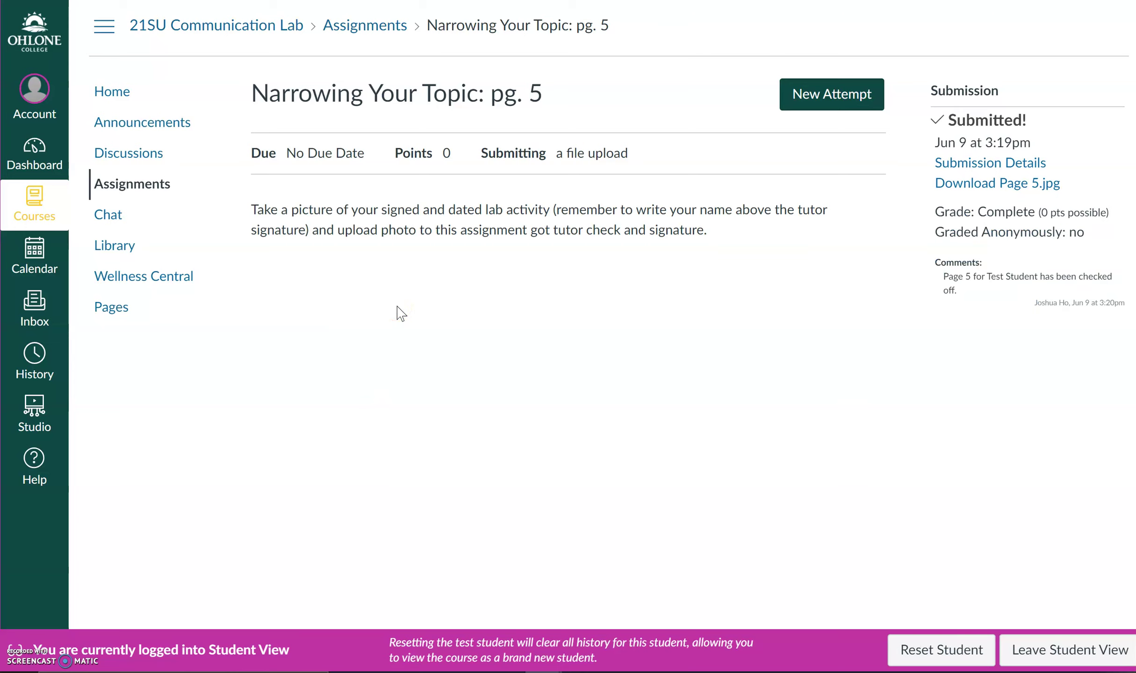